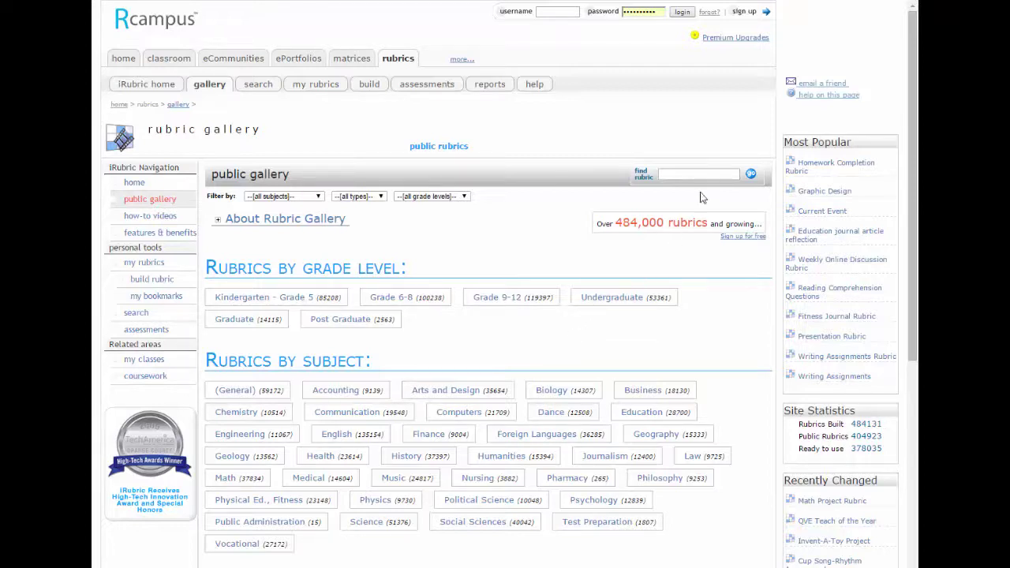
Step: Search the gallery for 'digital storytelling' and open the Design Architects Digital Storytelling rubric's criteria table
{"action": "left_click", "coordinate": [679, 172]}
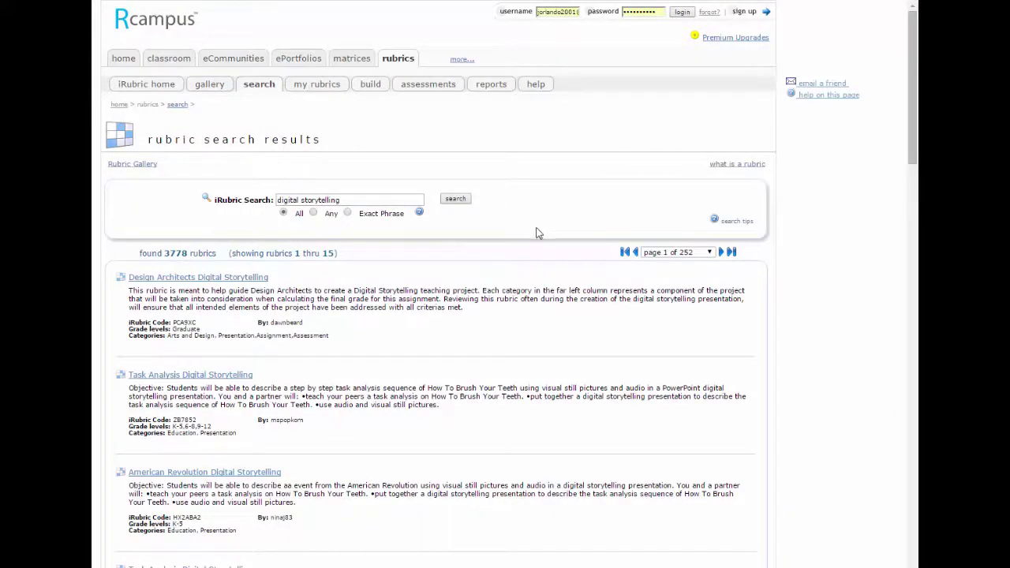
{"action": "left_click", "coordinate": [244, 282]}
{"action": "scroll", "coordinate": [562, 242], "scroll_direction": "down", "scroll_amount": 3}
{"action": "scroll", "coordinate": [562, 242], "scroll_direction": "down", "scroll_amount": 1}
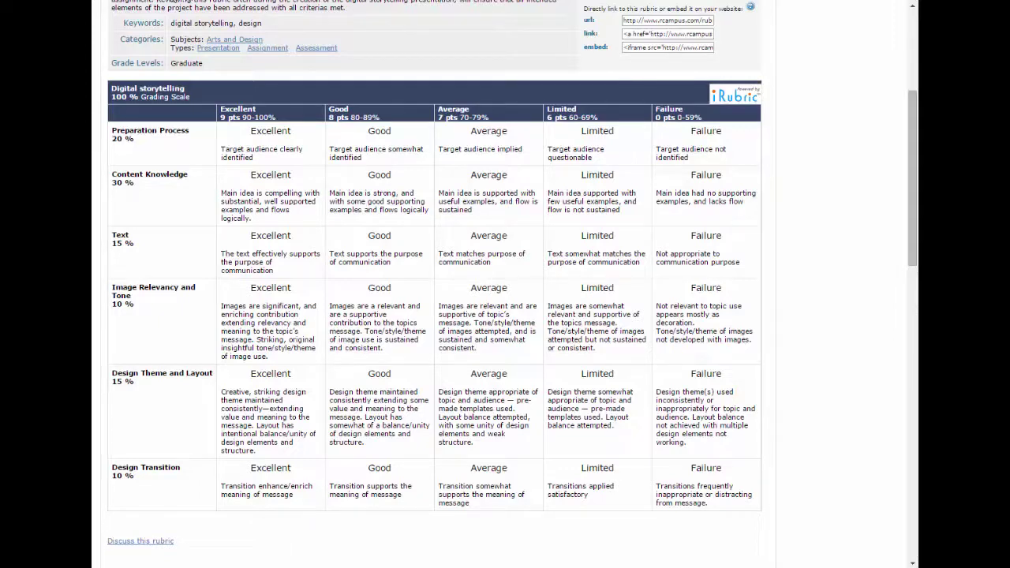
Step: Return to the iRubric home page and start a rubric with Build, Option A: Build from scratch
{"action": "key", "text": "alt+Left"}
{"action": "key", "text": "alt+Left"}
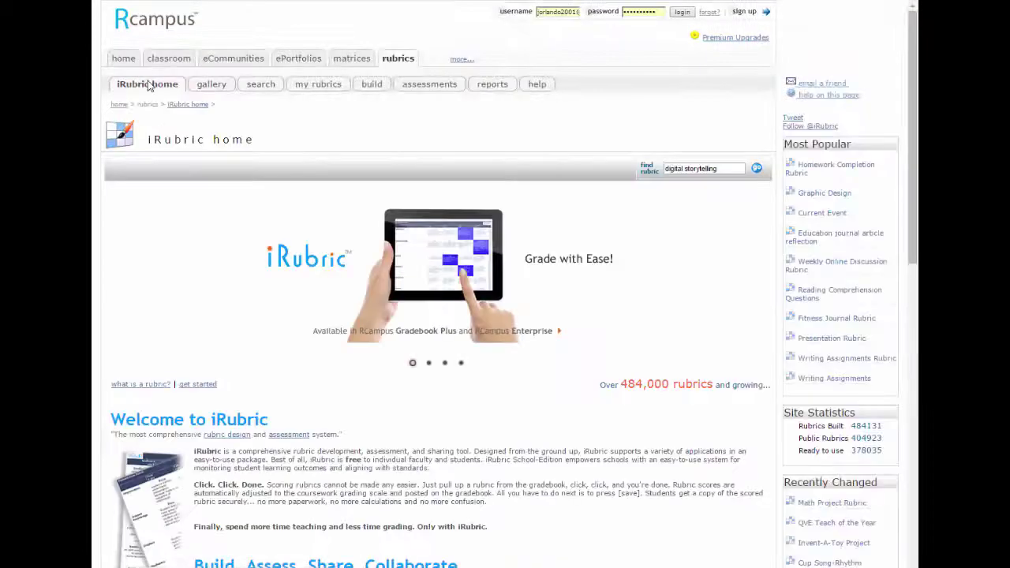
{"action": "scroll", "coordinate": [293, 220], "scroll_direction": "down", "scroll_amount": 4}
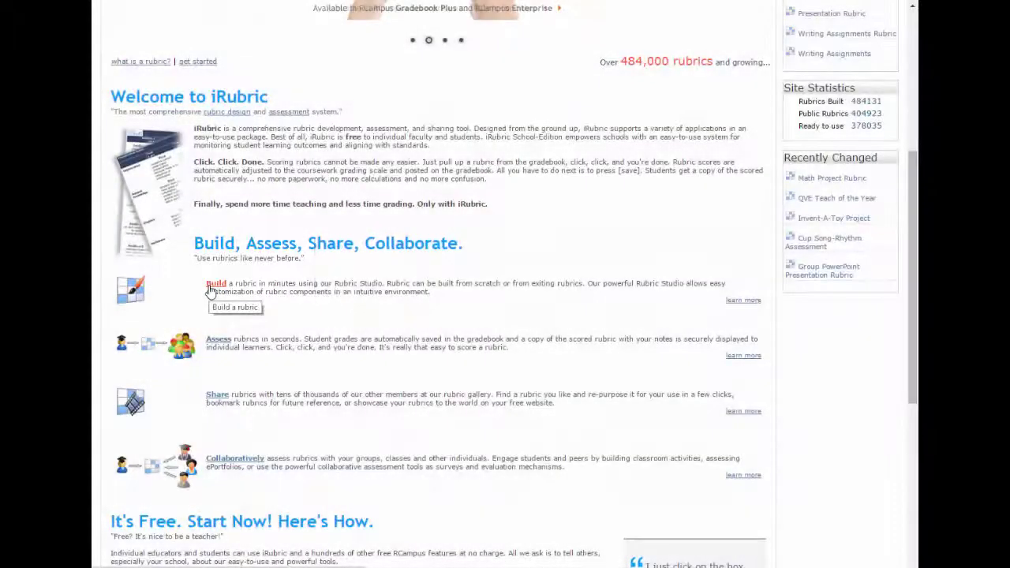
{"action": "left_click", "coordinate": [214, 284]}
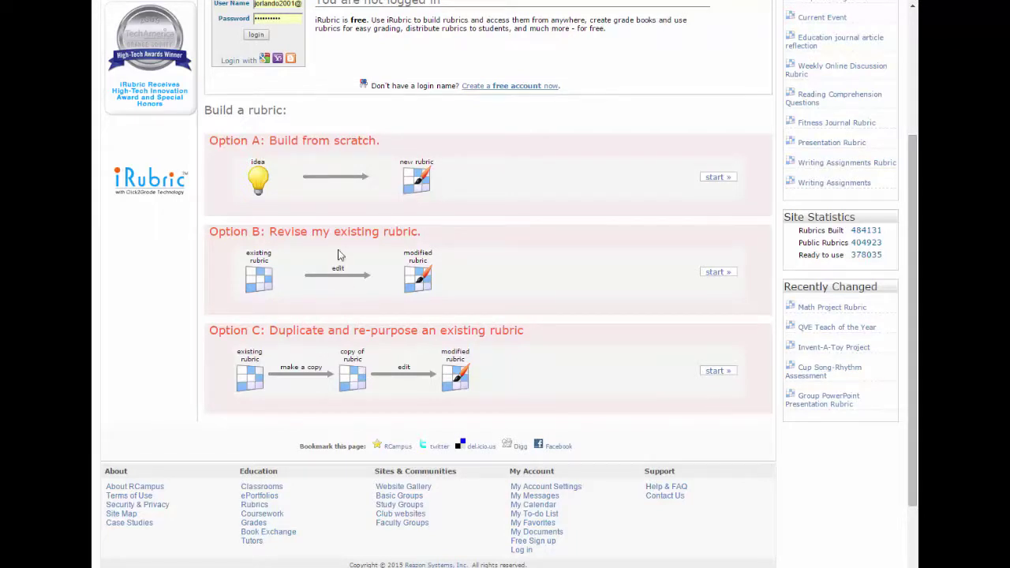
{"action": "left_click", "coordinate": [718, 181]}
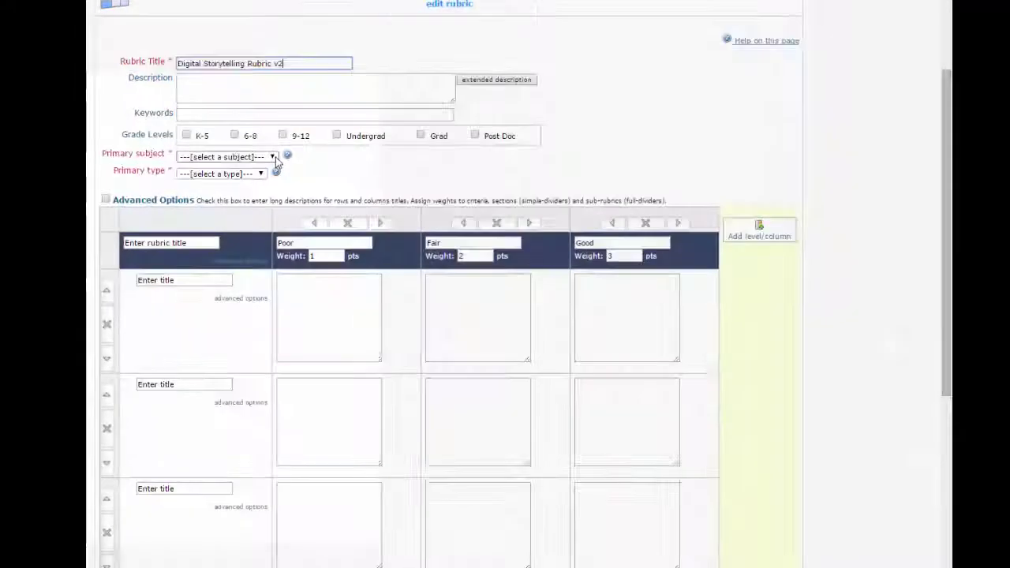
Step: Choose (General) as primary subject and Assignment as primary type, and tick grades 9-12 and Undergrad
{"action": "left_click", "coordinate": [270, 163]}
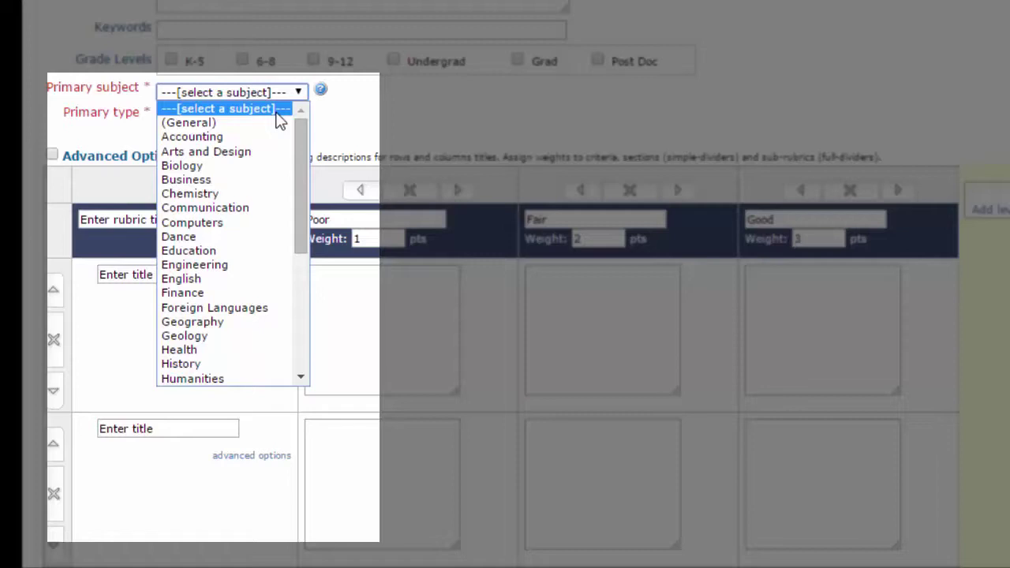
{"action": "left_click", "coordinate": [271, 123]}
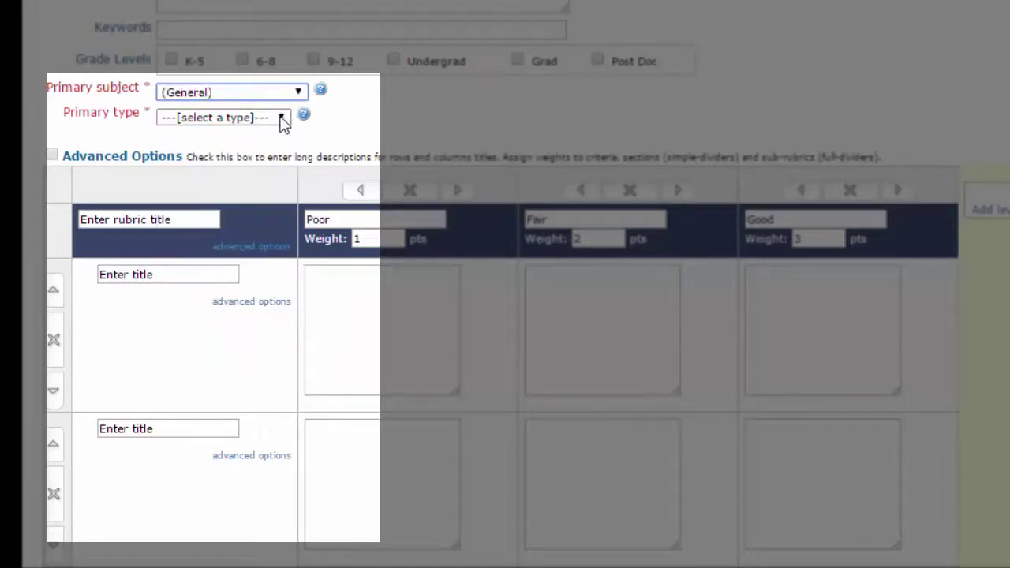
{"action": "left_click", "coordinate": [284, 120]}
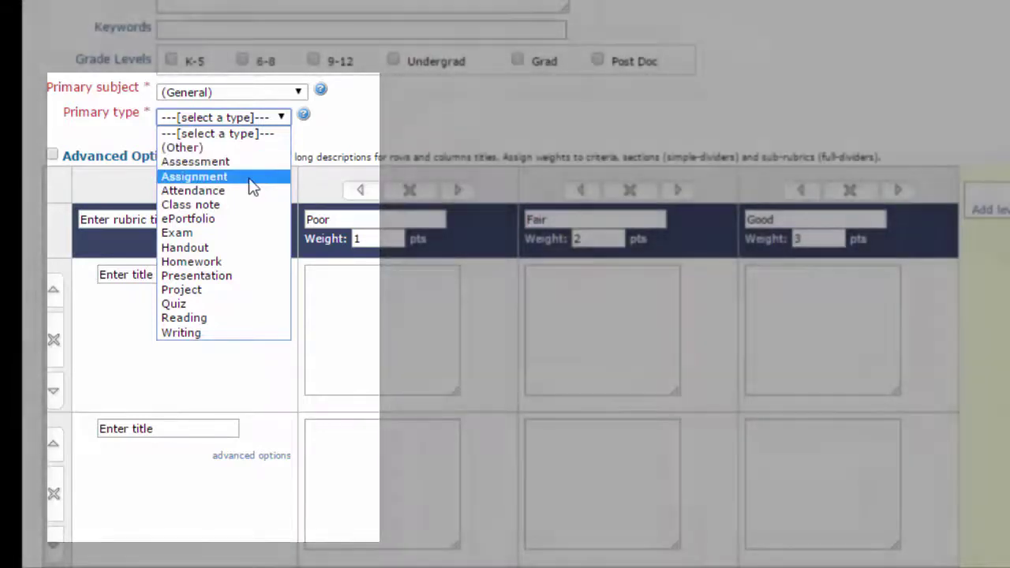
{"action": "left_click", "coordinate": [253, 177]}
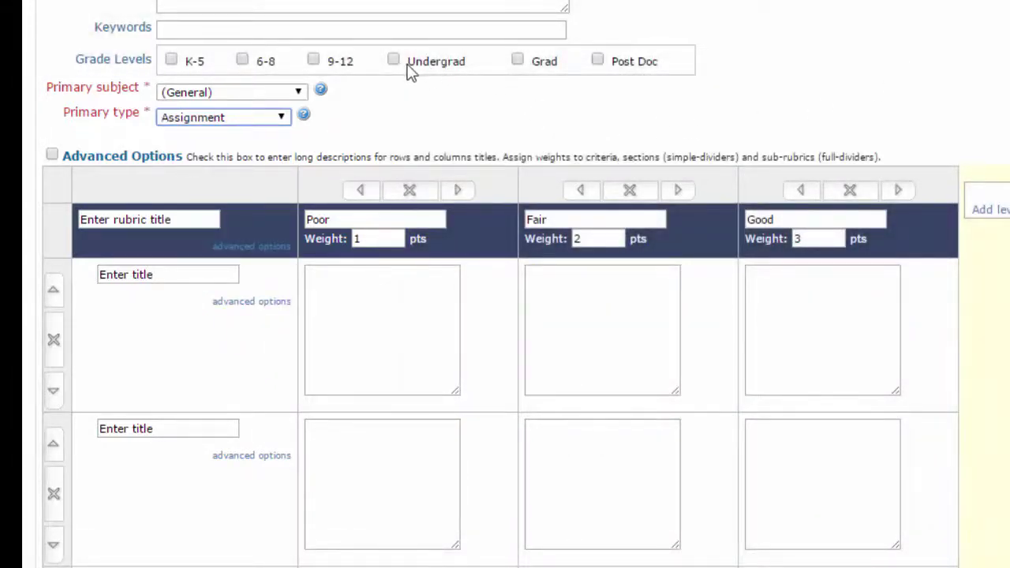
{"action": "left_click", "coordinate": [313, 60]}
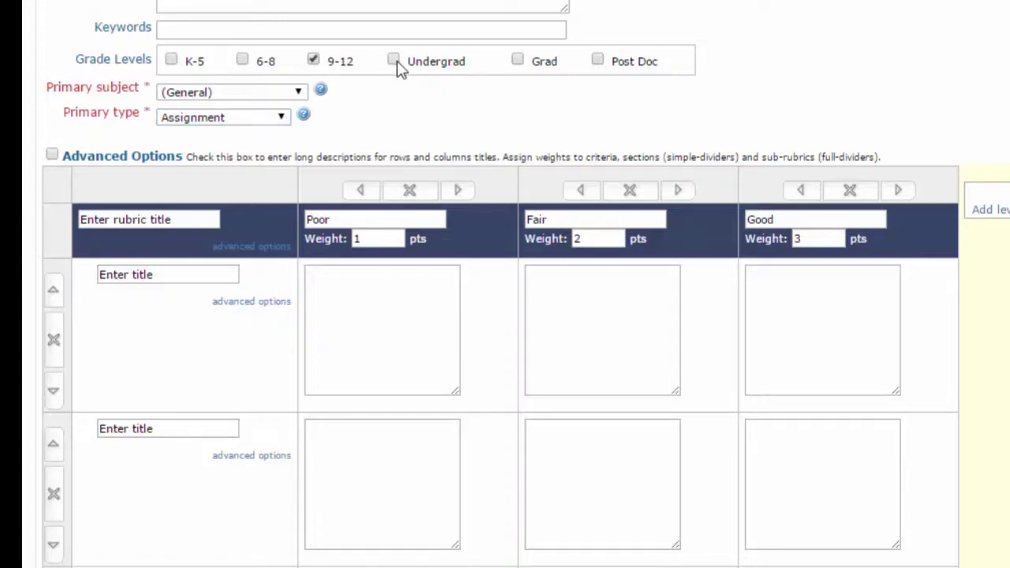
{"action": "left_click", "coordinate": [394, 60]}
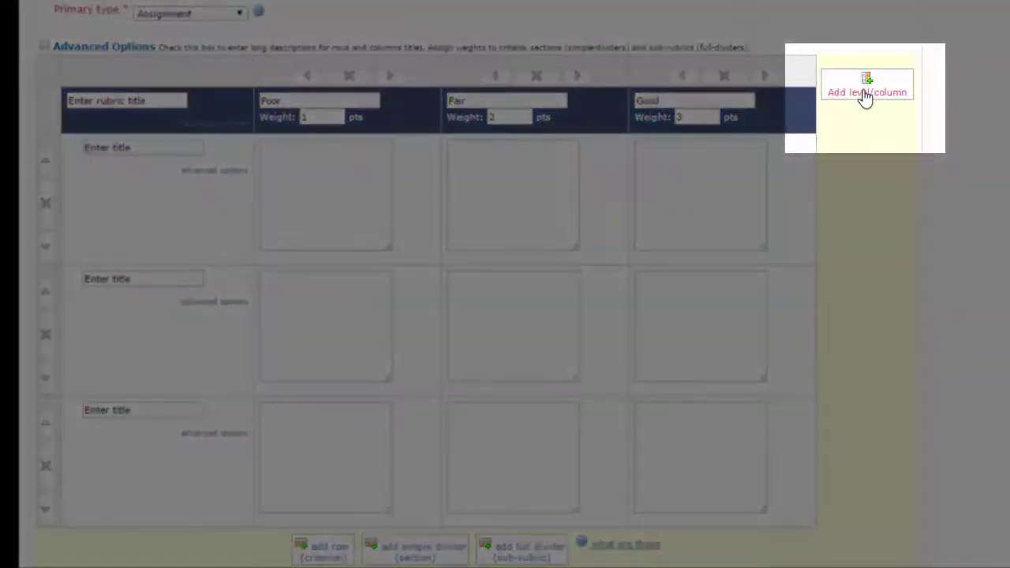
Step: Add a fifth level column named Excellent
{"action": "left_click", "coordinate": [866, 94]}
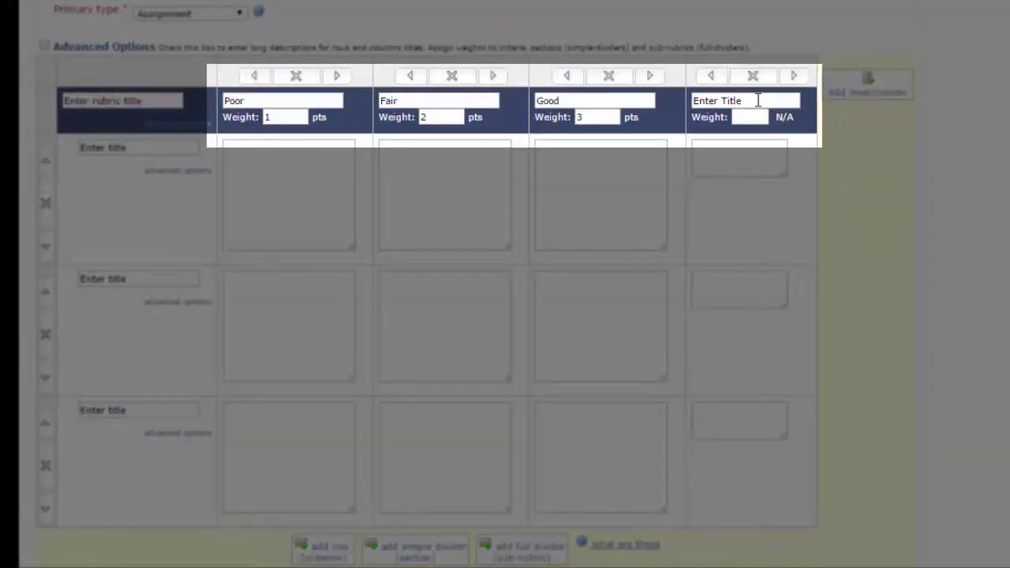
{"action": "left_click_drag", "start_coordinate": [758, 100], "coordinate": [734, 23]}
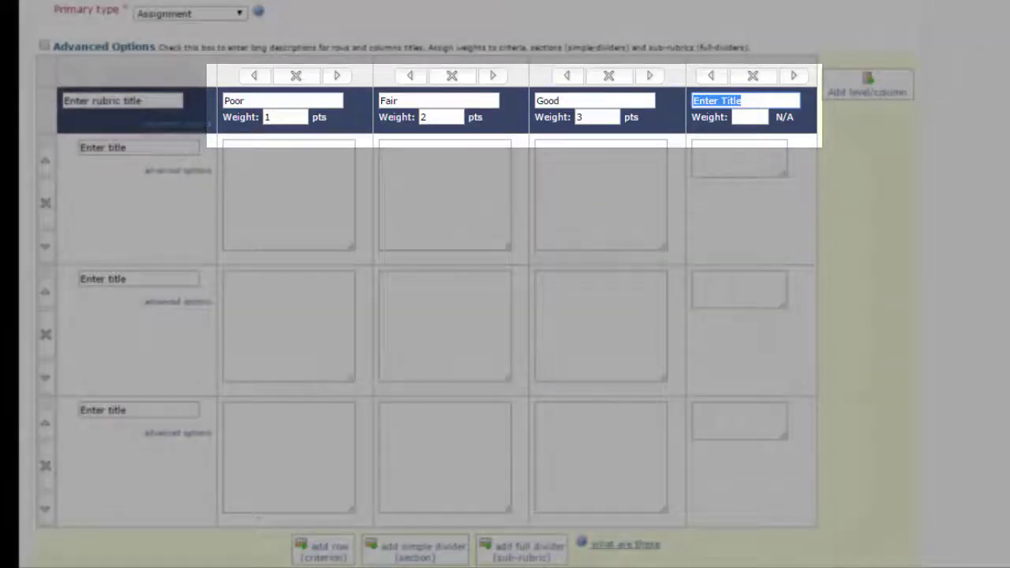
{"action": "type", "text": "Excellent"}
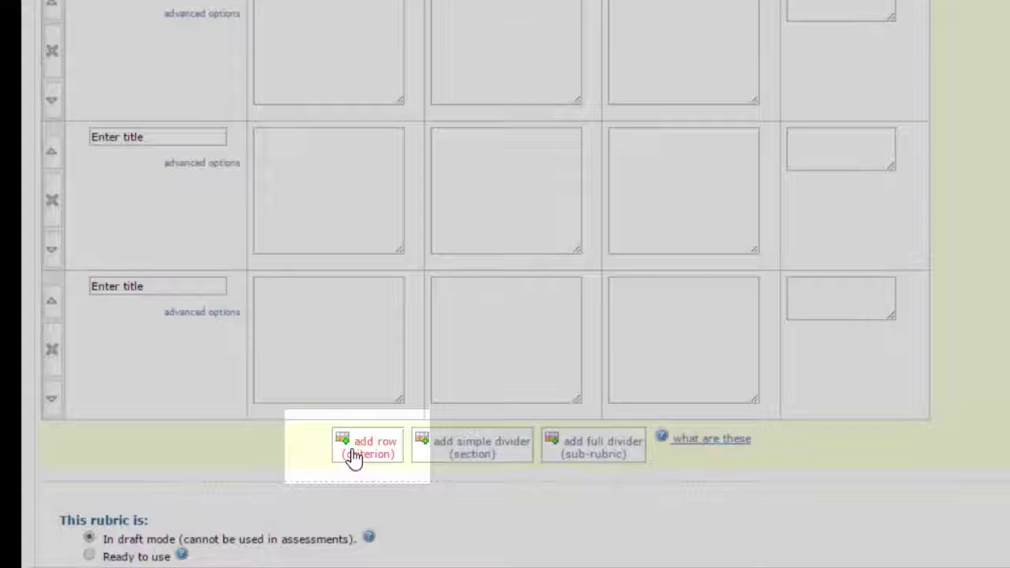
Step: Add two more criterion rows and title the rubric 'Digital Storytelling Rubric'
{"action": "left_click", "coordinate": [354, 456]}
{"action": "scroll", "coordinate": [349, 461], "scroll_direction": "down", "scroll_amount": 3}
{"action": "left_click", "coordinate": [343, 406]}
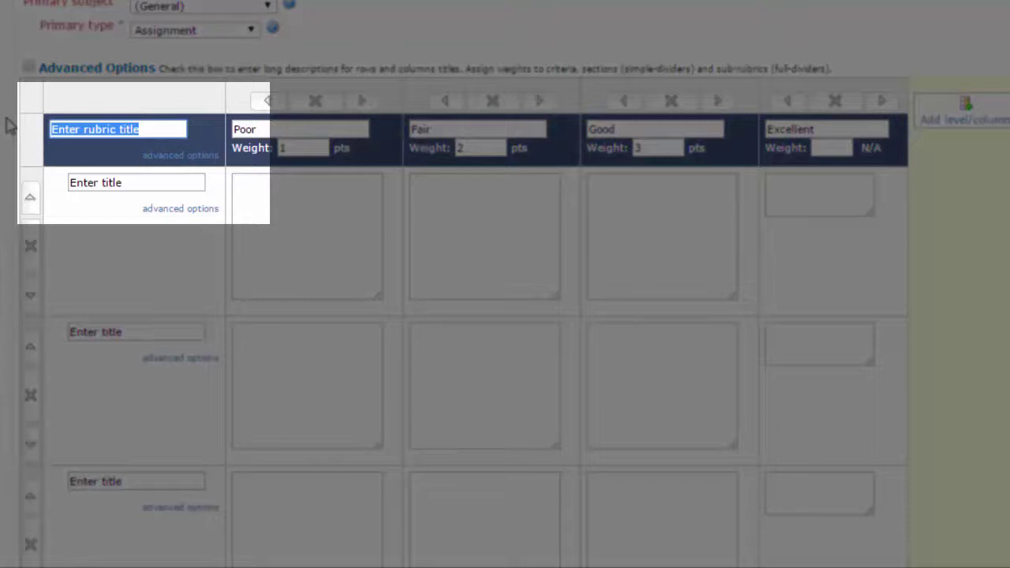
{"action": "type", "text": "Digital Storytelling Rubric"}
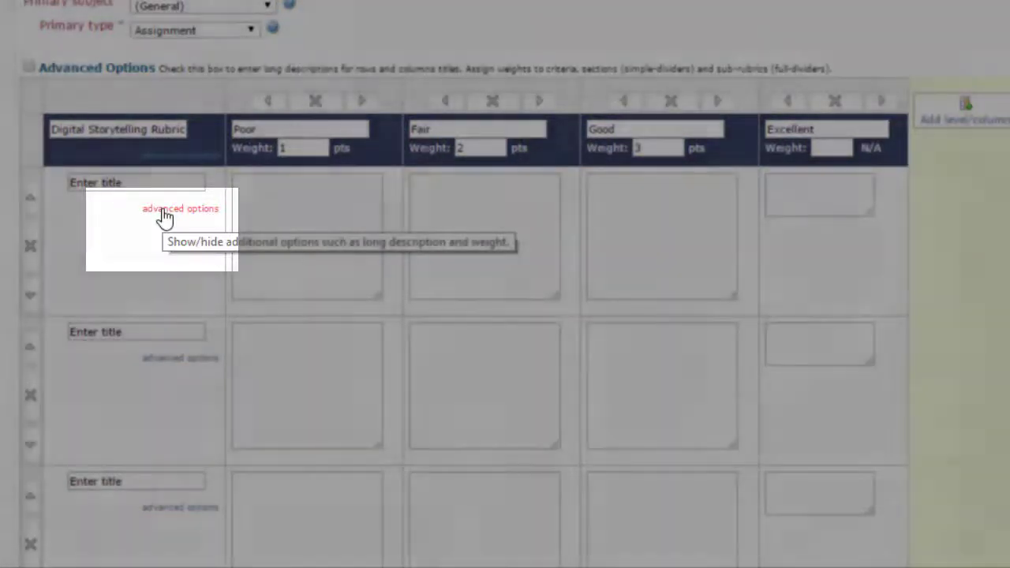
Step: Turn on descriptions and weights, then add the Content criterion with its pasted description
{"action": "left_click", "coordinate": [163, 213]}
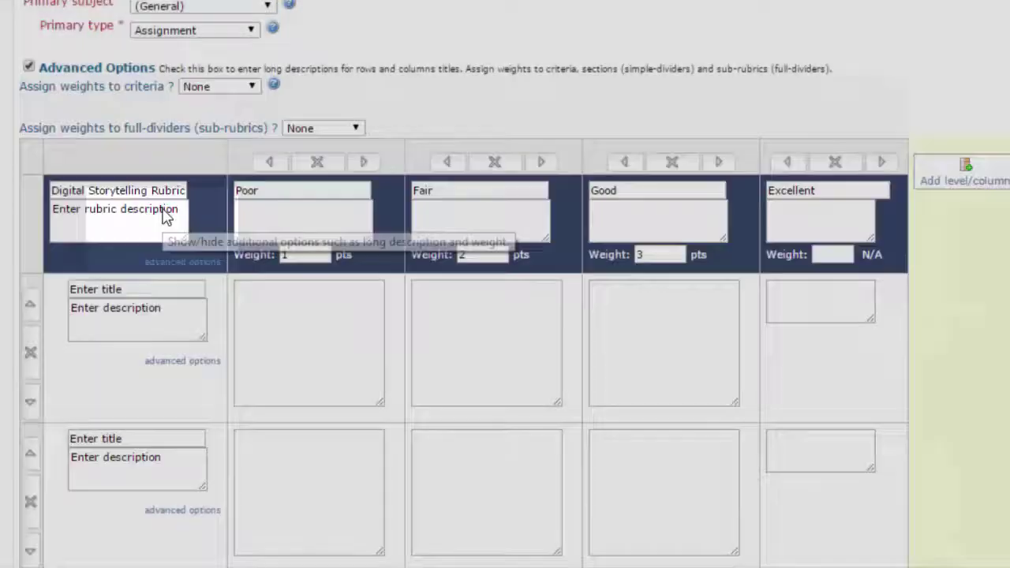
{"action": "key", "text": "Return"}
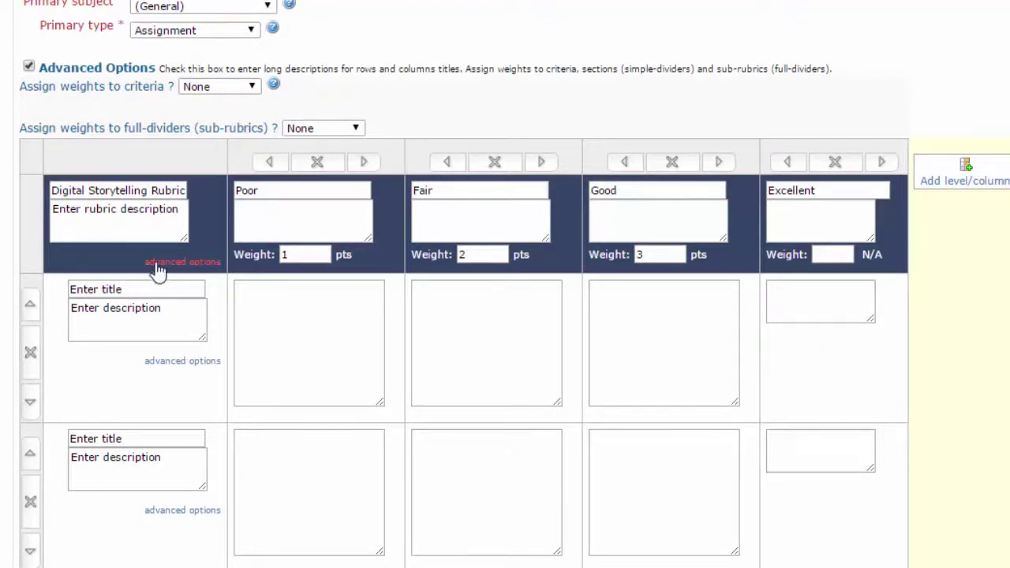
{"action": "left_click", "coordinate": [122, 289]}
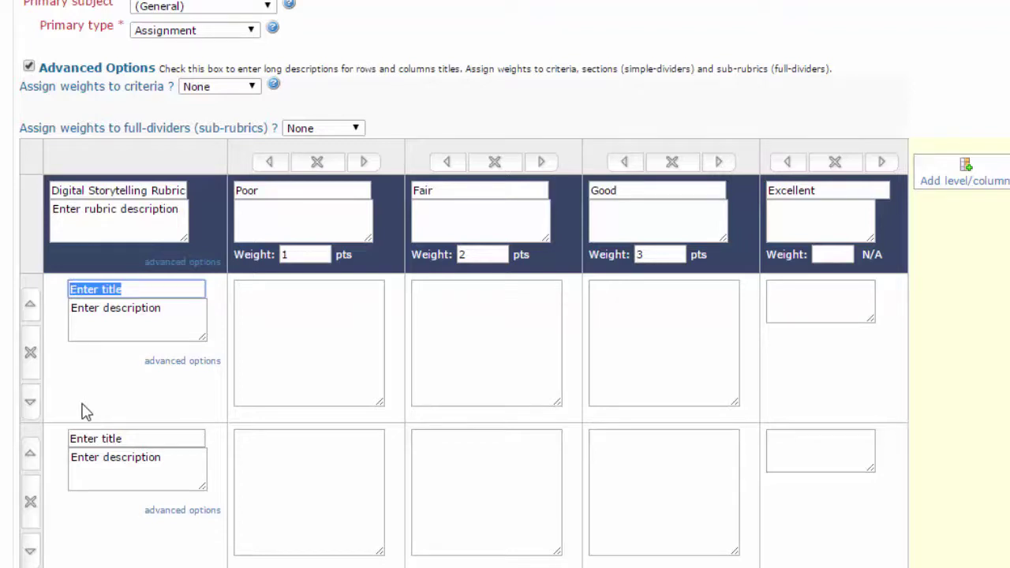
{"action": "type", "text": "Content"}
{"action": "key", "text": "Tab"}
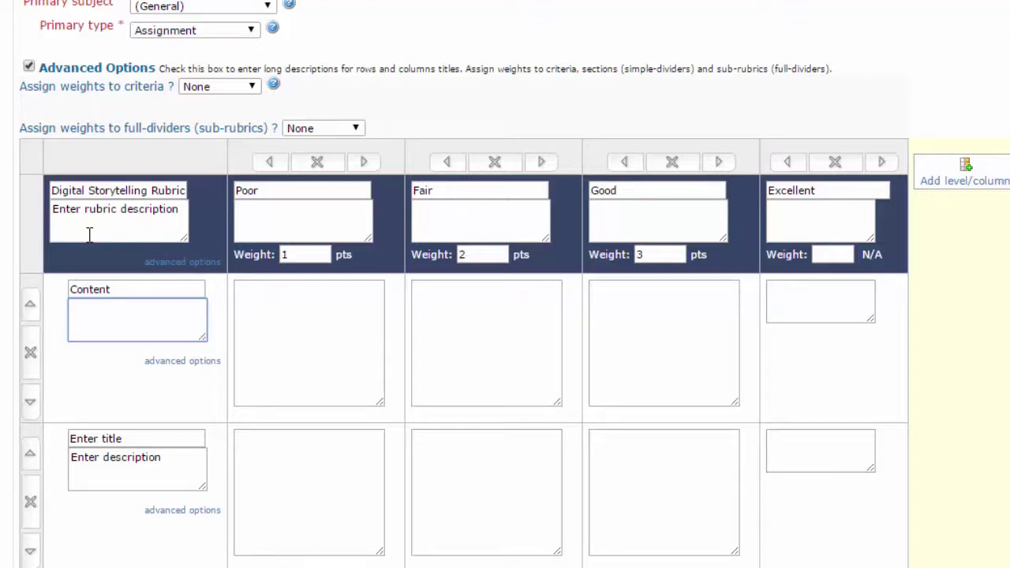
{"action": "key", "text": "ctrl+v"}
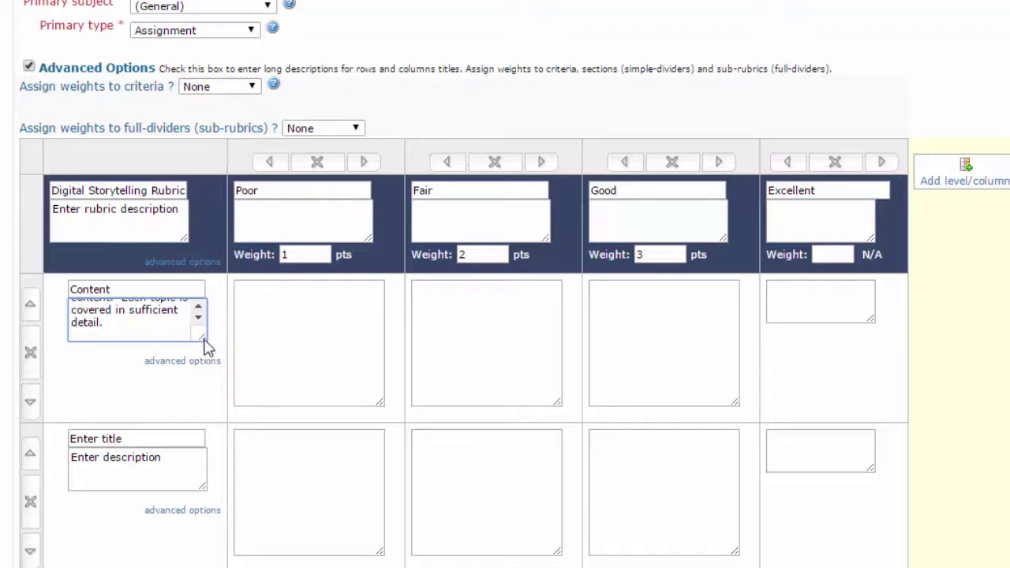
{"action": "left_click_drag", "start_coordinate": [203, 341], "coordinate": [210, 400]}
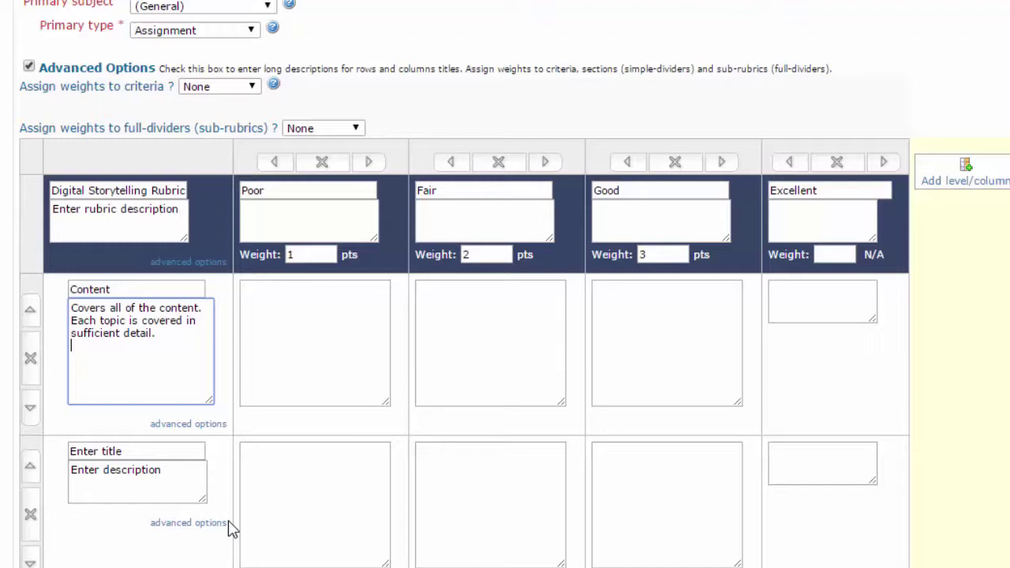
{"action": "scroll", "coordinate": [228, 528], "scroll_direction": "down", "scroll_amount": 2}
Step: Add the Organization criterion with its pasted description
{"action": "left_click", "coordinate": [68, 352]}
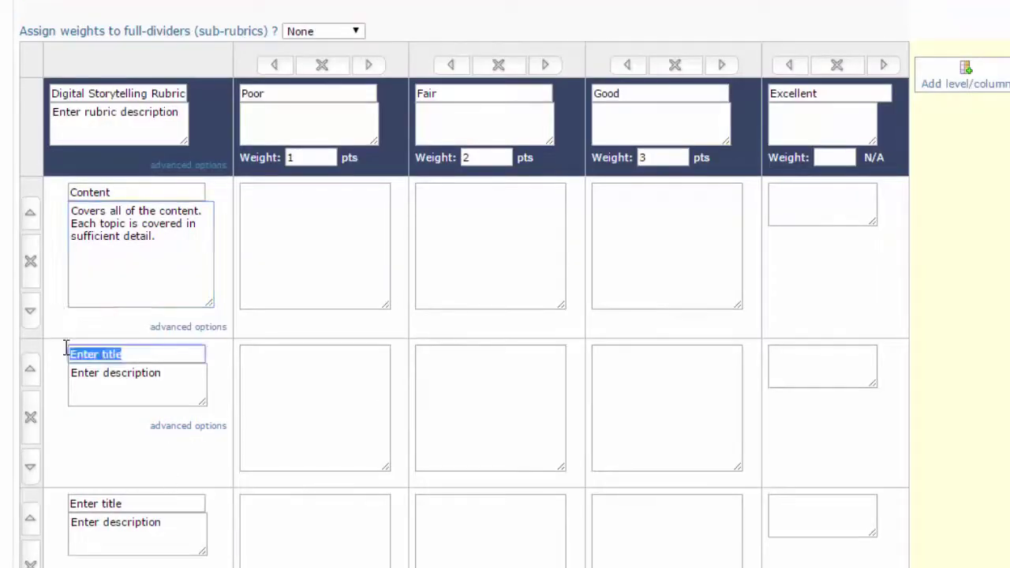
{"action": "type", "text": "Organization"}
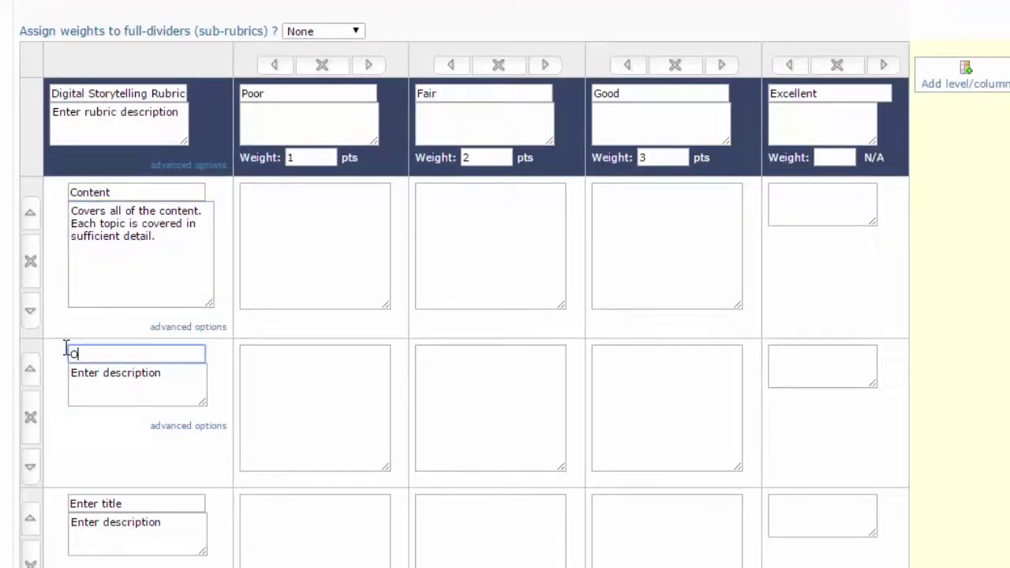
{"action": "left_click", "coordinate": [72, 377]}
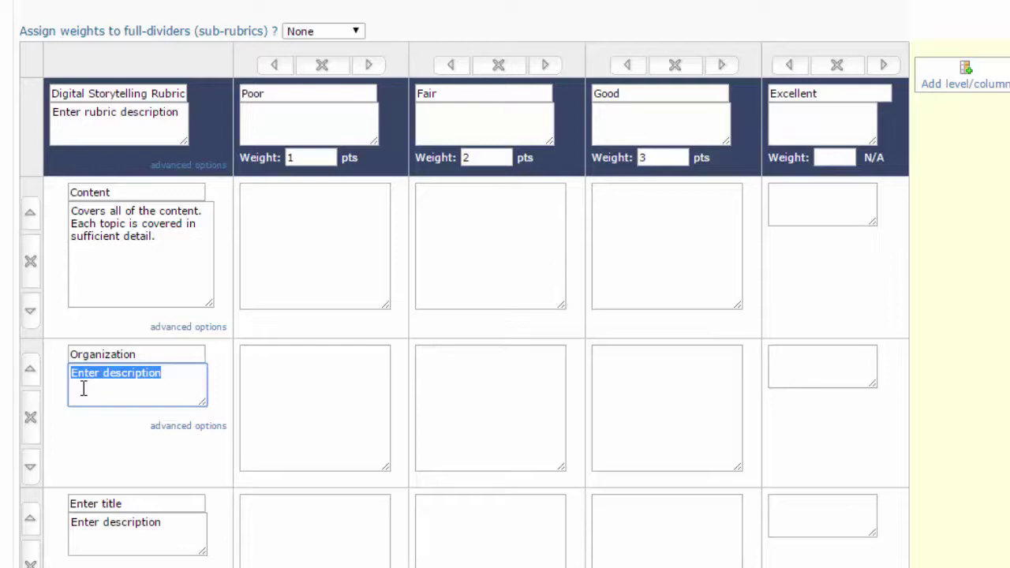
{"action": "type", "text": "Overall organization is logical.  Transitions are easy to follow."}
{"action": "left_click_drag", "start_coordinate": [203, 403], "coordinate": [209, 457]}
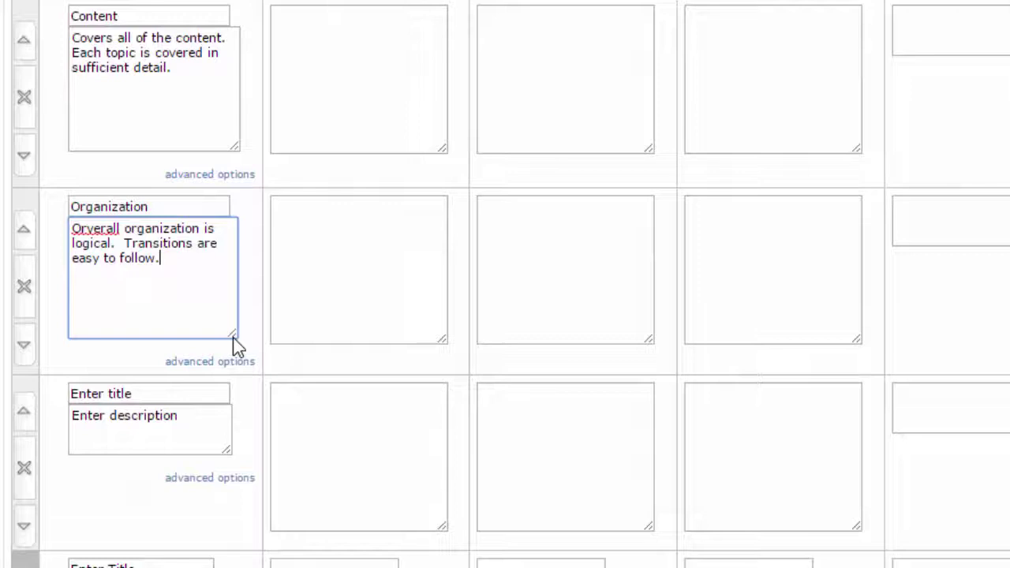
Step: Add the Style criterion with its pasted description, enlarging the description box
{"action": "left_click", "coordinate": [138, 507]}
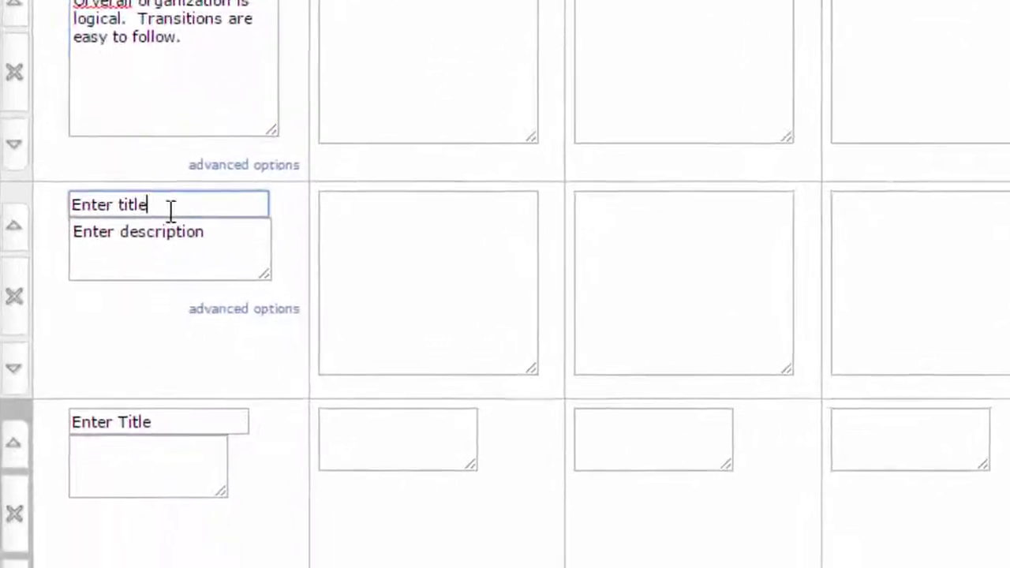
{"action": "left_click_drag", "start_coordinate": [170, 208], "coordinate": [45, 213]}
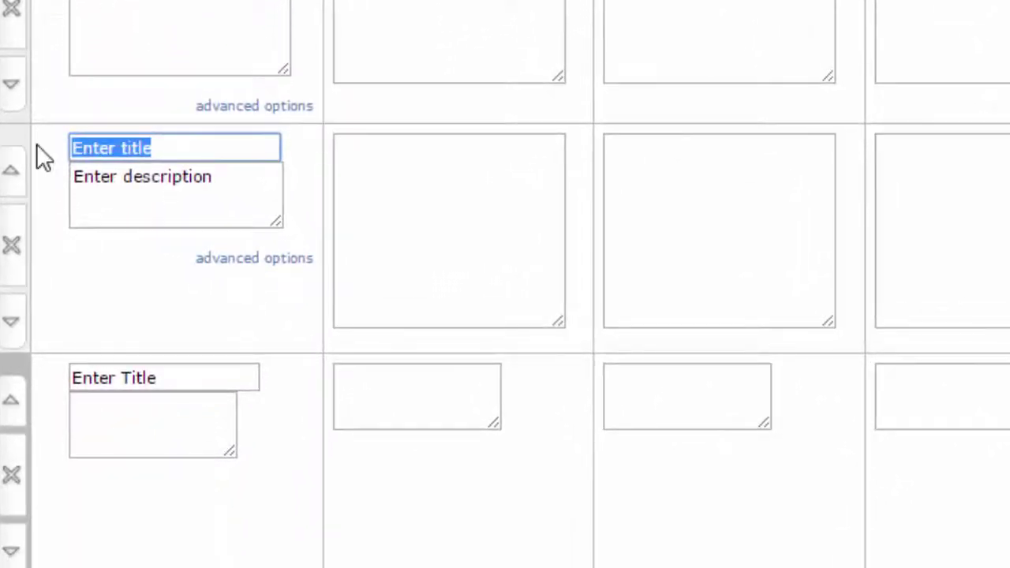
{"action": "type", "text": "Style"}
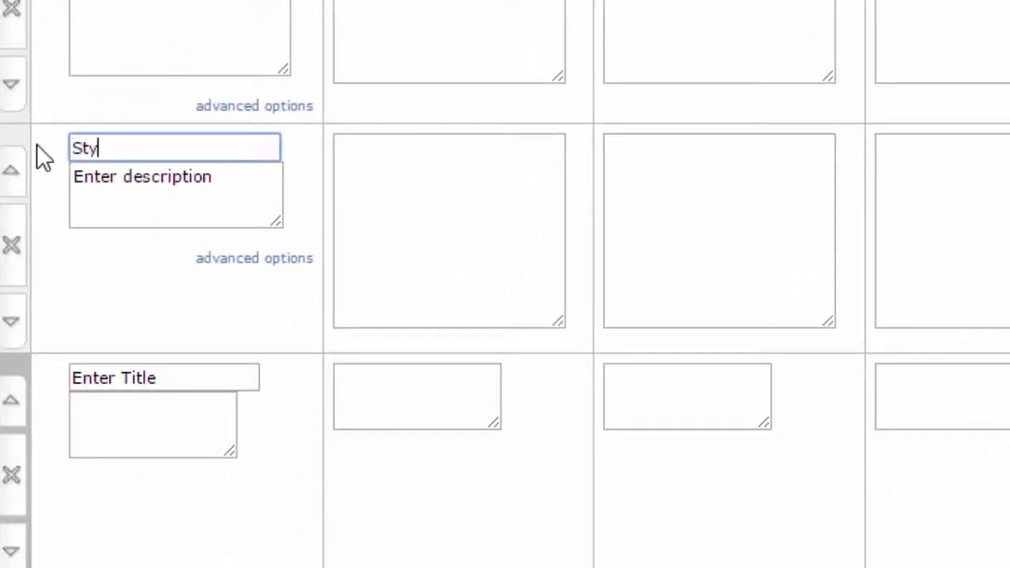
{"action": "key", "text": "Tab"}
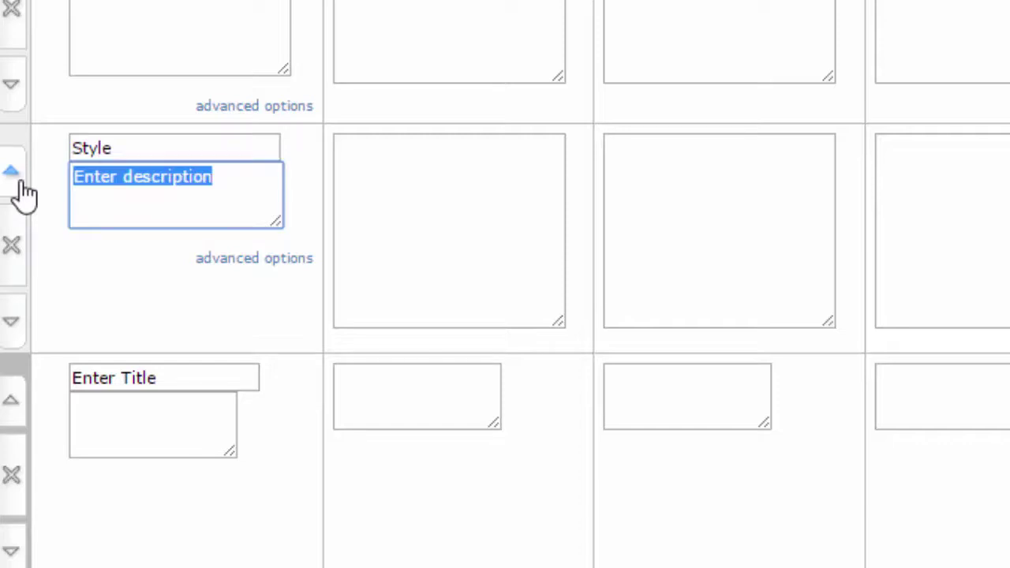
{"action": "type", "text": "Images, text, video enhance the message."}
{"action": "left_click_drag", "start_coordinate": [280, 225], "coordinate": [289, 318]}
Step: Title the next criteria Narration and Sound Quality and begin their descriptions
{"action": "key", "text": "Tab"}
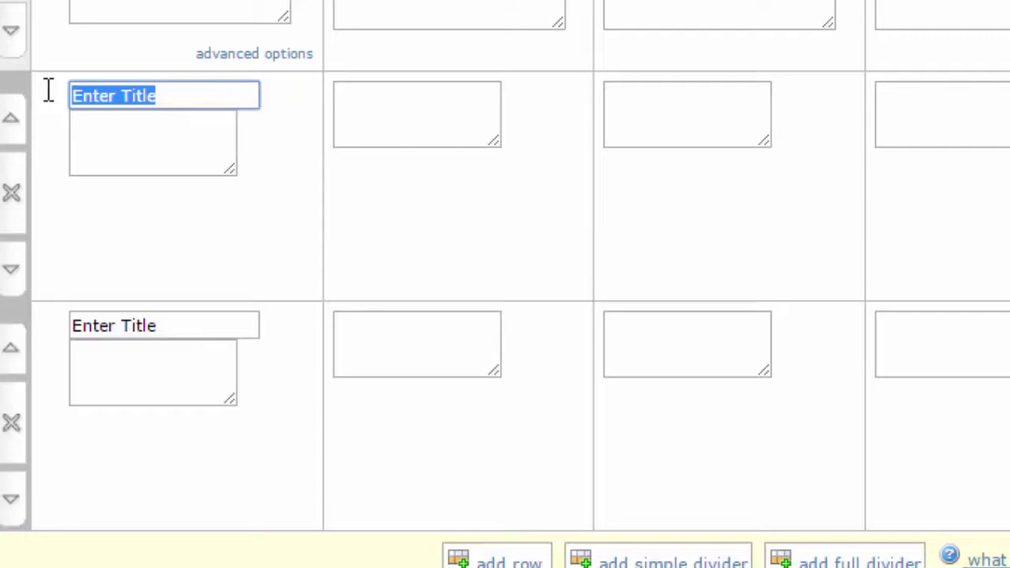
{"action": "type", "text": "Narration"}
{"action": "left_click", "coordinate": [118, 134]}
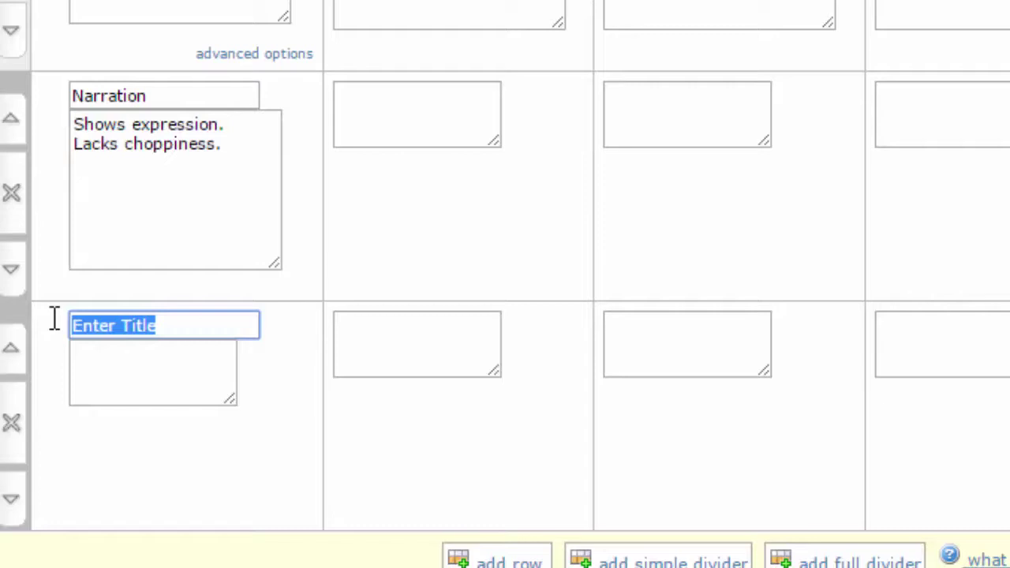
{"action": "type", "text": "S"}
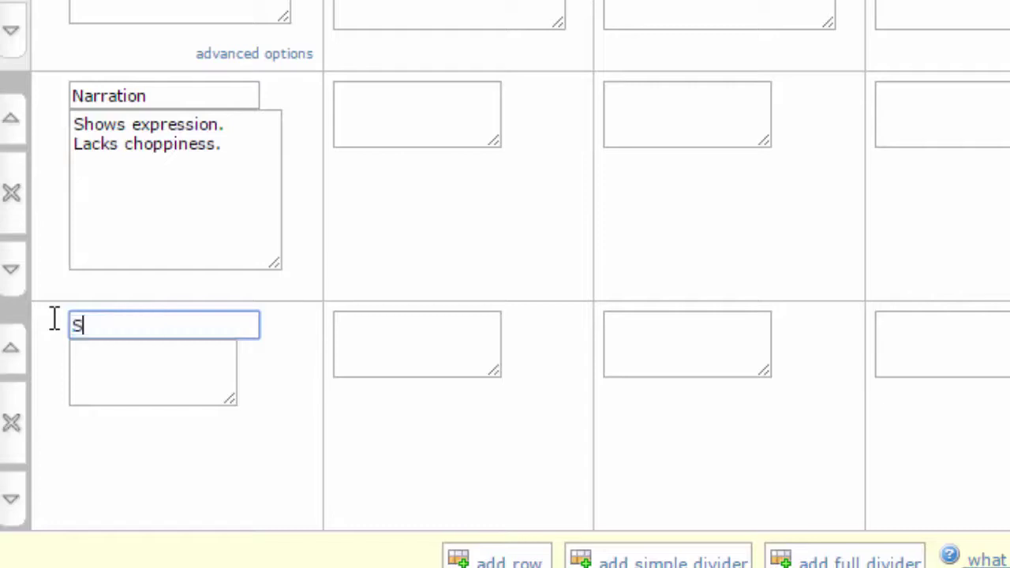
{"action": "type", "text": "ound Quality"}
{"action": "left_click", "coordinate": [111, 363]}
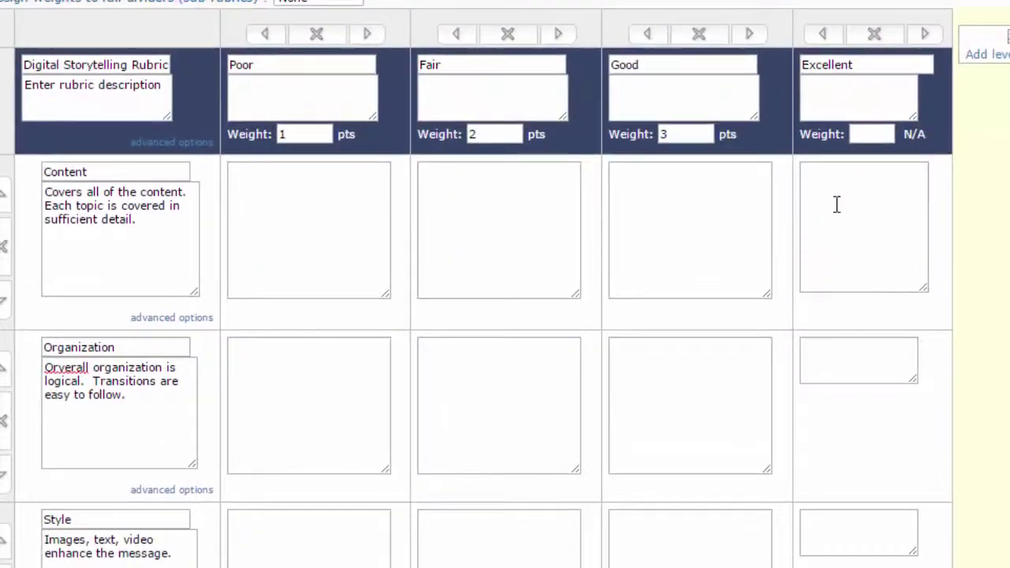
Step: Write 'All topics are fully covered with sufficient detail.' for Excellent Content and weight Excellent at 4
{"action": "left_click", "coordinate": [836, 205]}
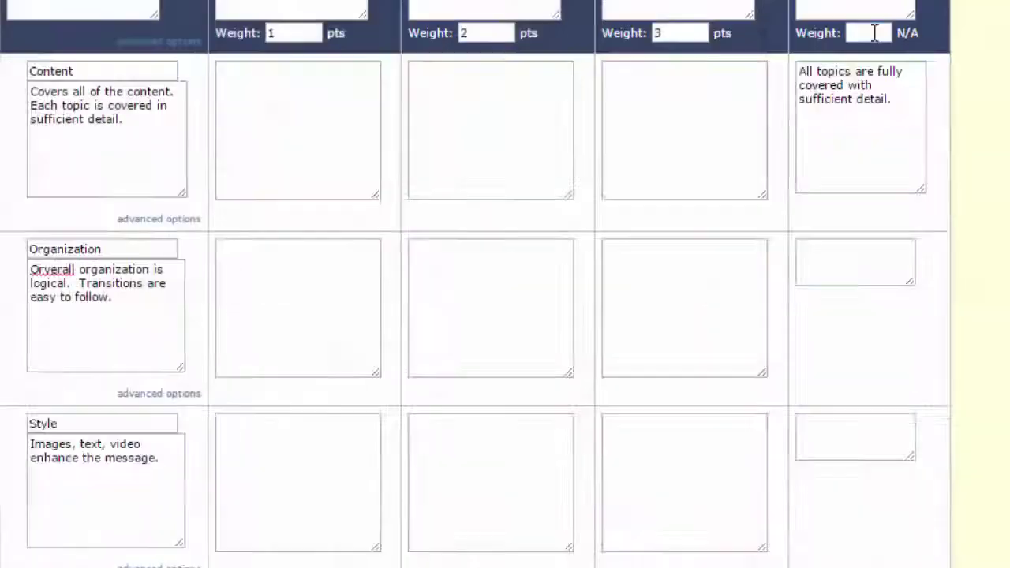
{"action": "left_click", "coordinate": [875, 33]}
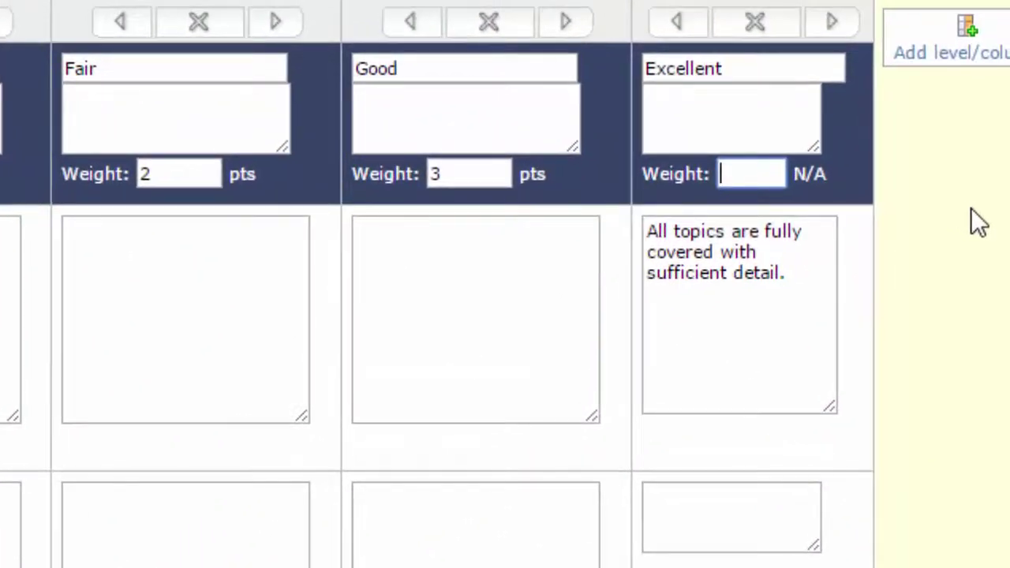
{"action": "type", "text": "4"}
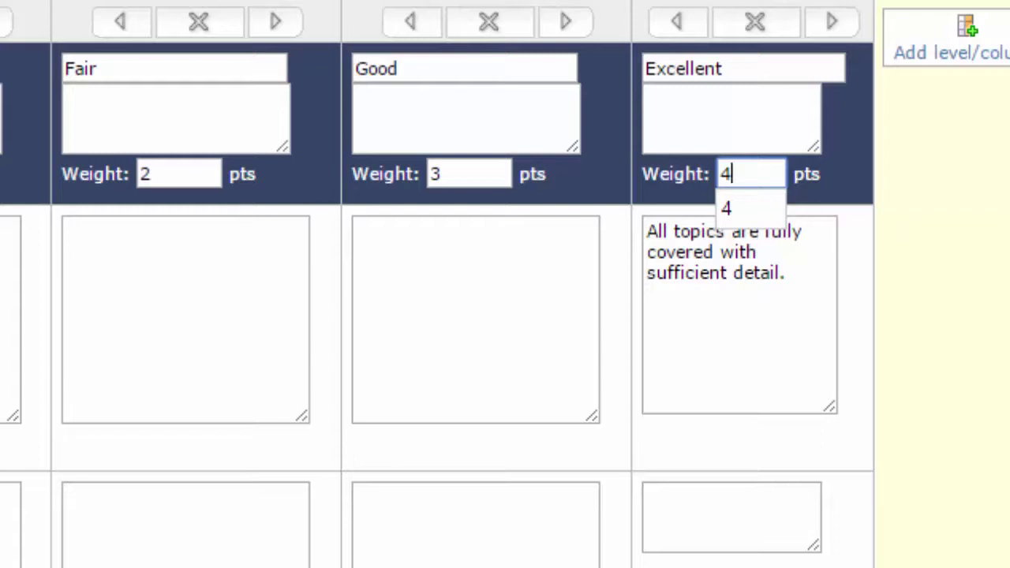
{"action": "left_click", "coordinate": [941, 244]}
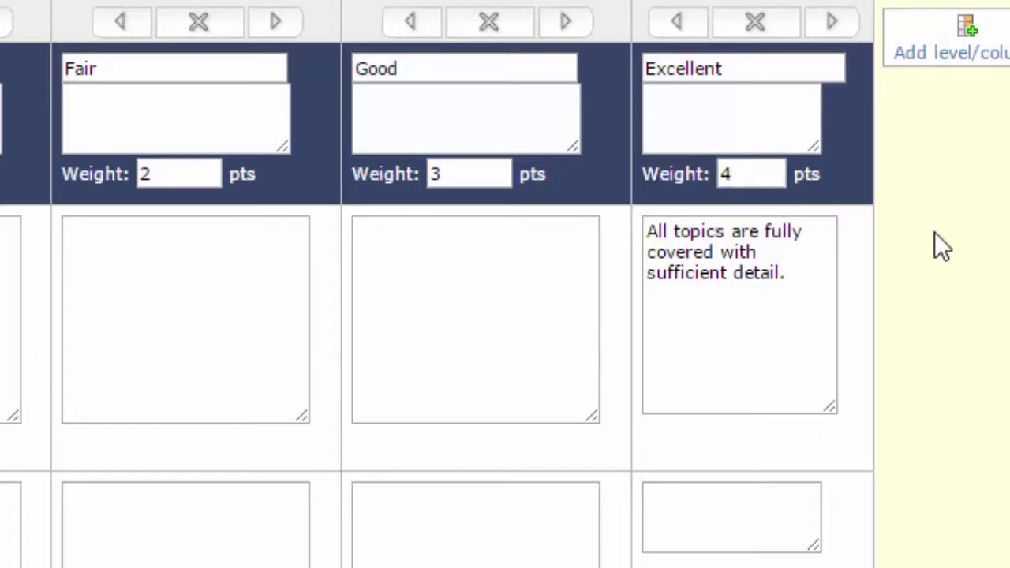
Step: Mark the rubric 'Ready to use' and 'Keep this rubric private', then save it
{"action": "scroll", "coordinate": [934, 232], "scroll_direction": "up", "scroll_amount": 2}
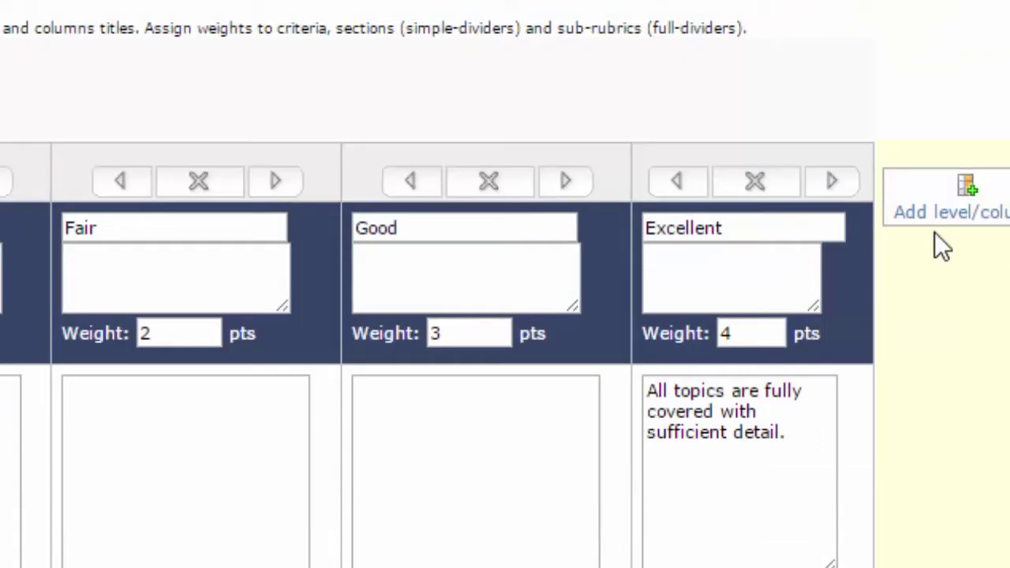
{"action": "scroll", "coordinate": [934, 232], "scroll_direction": "down", "scroll_amount": 10}
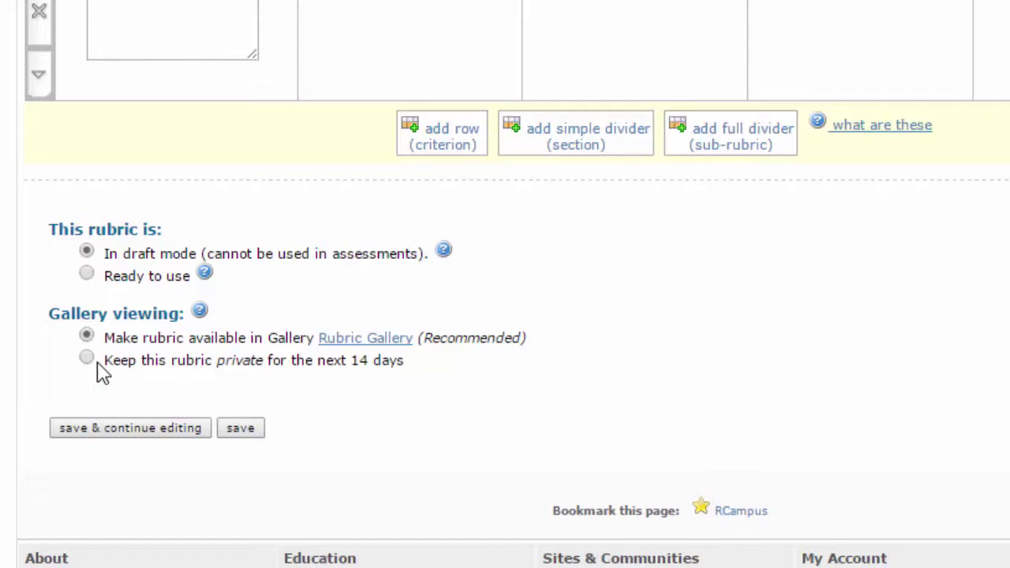
{"action": "left_click", "coordinate": [91, 360]}
{"action": "left_click", "coordinate": [88, 275]}
{"action": "left_click", "coordinate": [238, 429]}
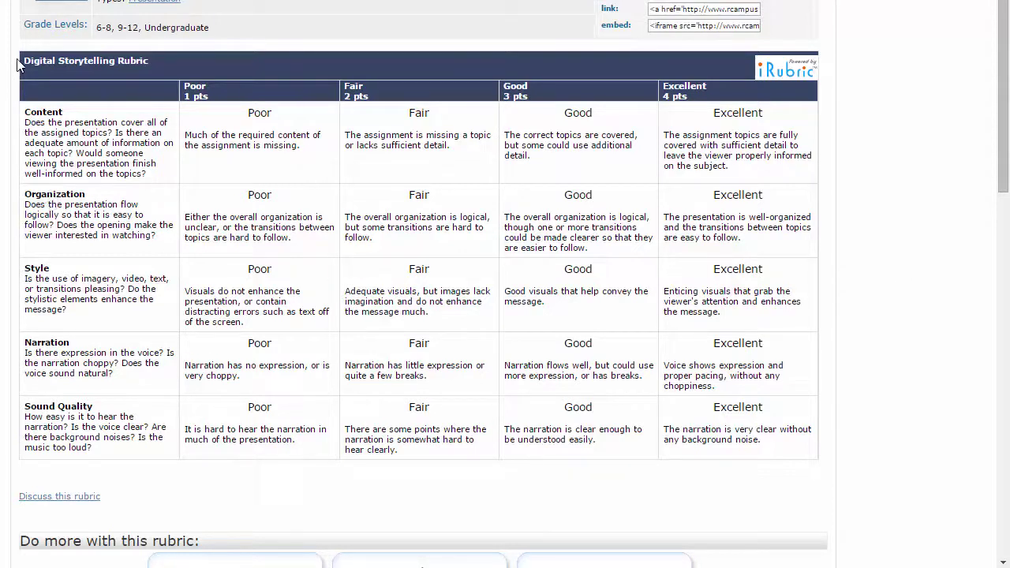
Step: Select the whole rubric table from its top-left corner to the last cell and copy it
{"action": "left_click_drag", "start_coordinate": [13, 61], "coordinate": [807, 460]}
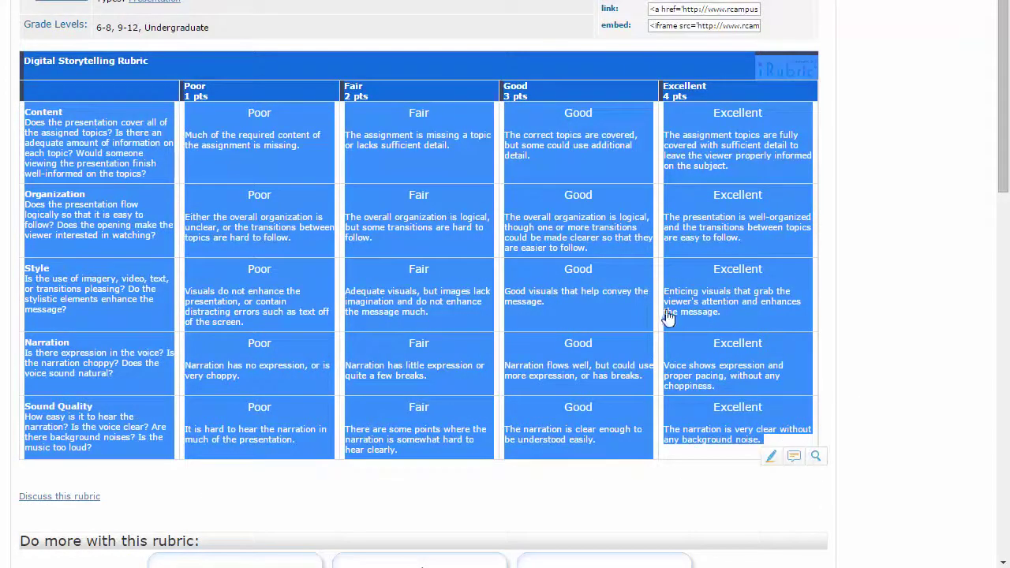
{"action": "right_click", "coordinate": [588, 322]}
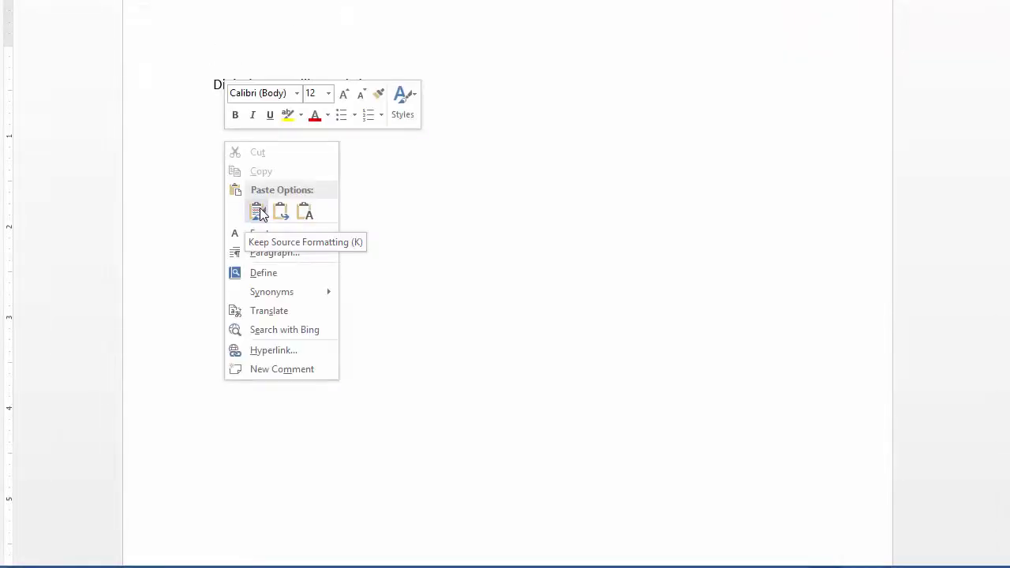
Step: Paste the rubric into the Word document with Keep Source Formatting and review the table
{"action": "left_click", "coordinate": [258, 212]}
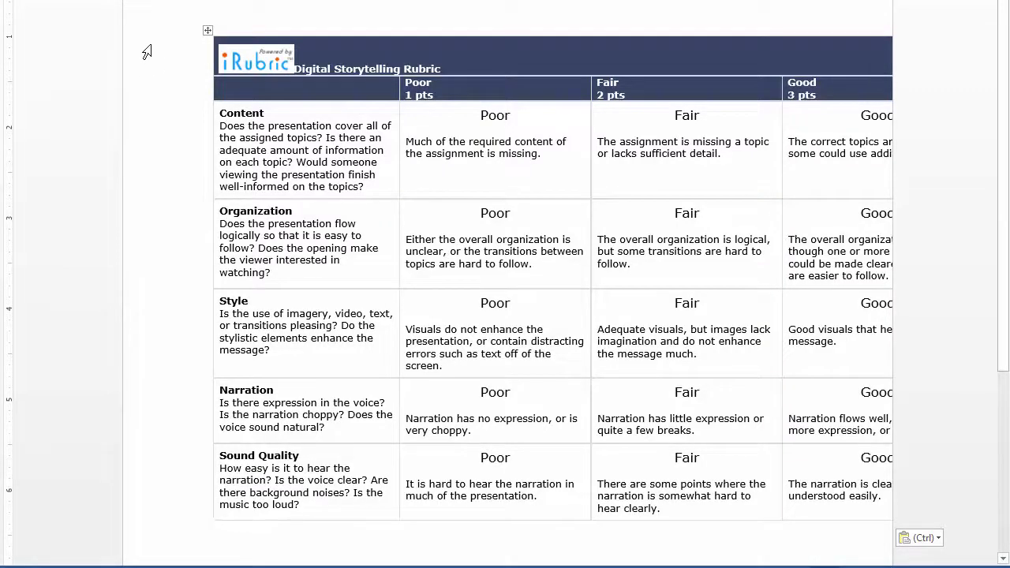
{"action": "left_click", "coordinate": [208, 30]}
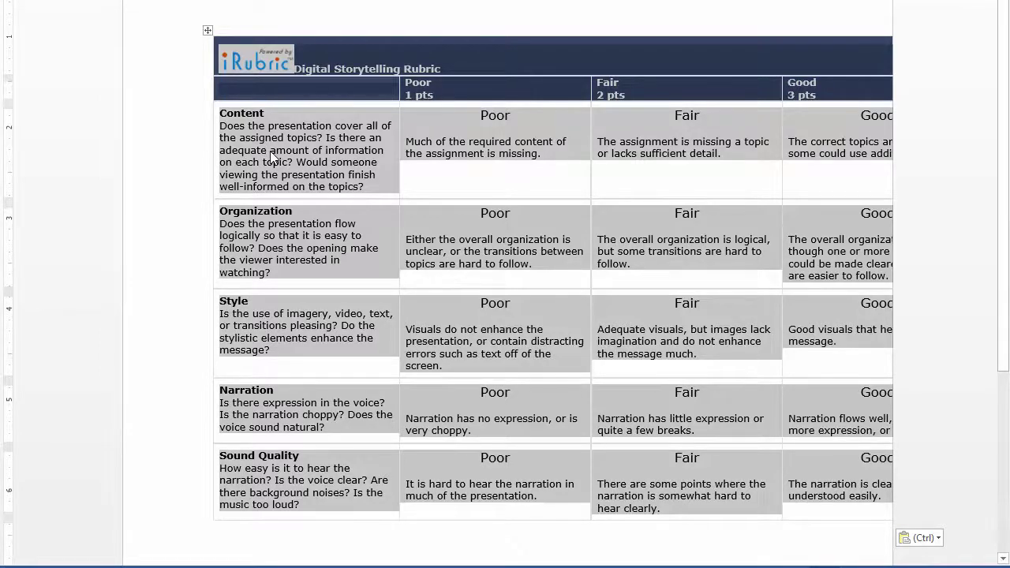
{"action": "left_click", "coordinate": [382, 152]}
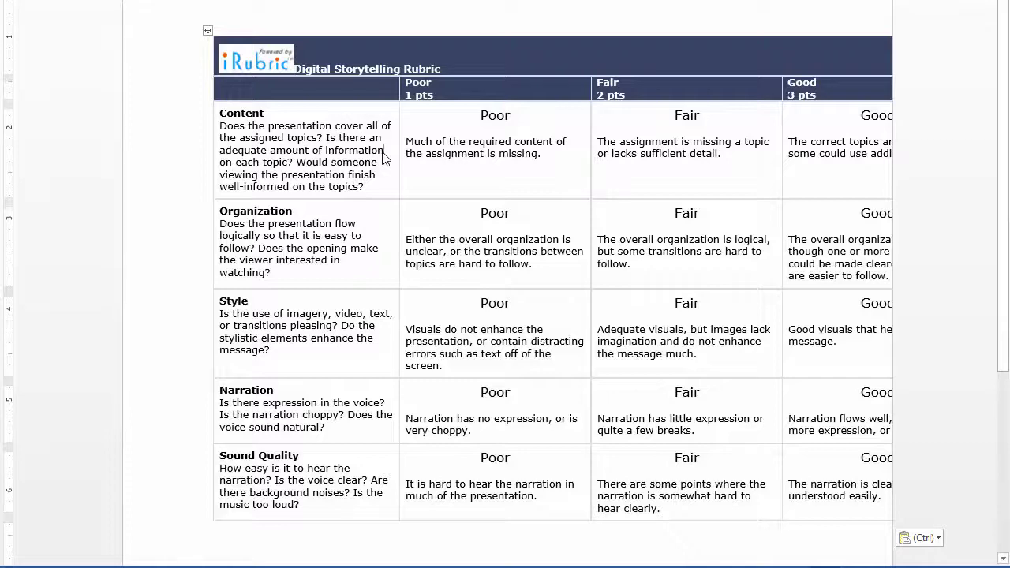
{"action": "scroll", "coordinate": [382, 153], "scroll_direction": "down", "scroll_amount": 1}
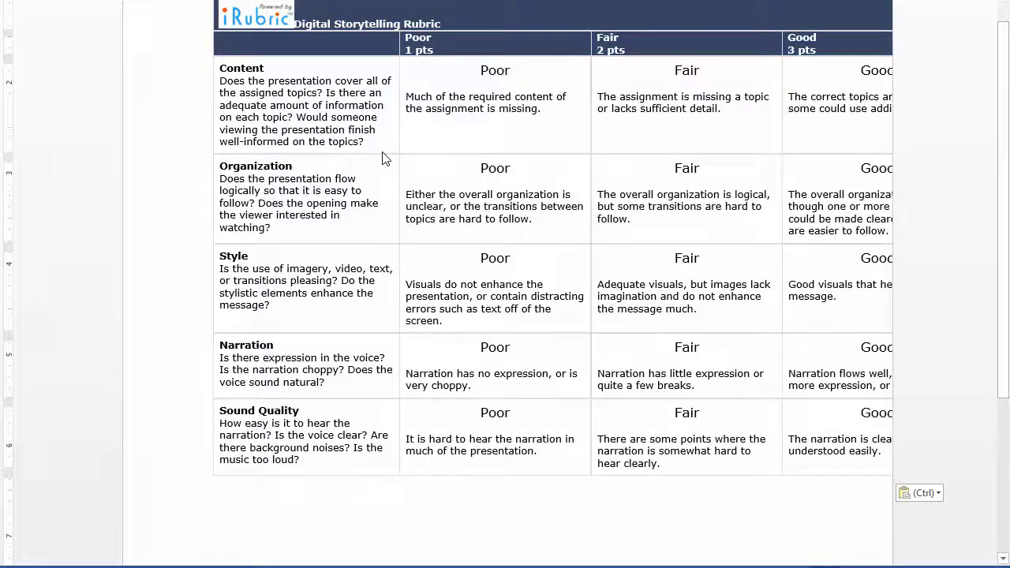
{"action": "scroll", "coordinate": [382, 158], "scroll_direction": "up", "scroll_amount": 1}
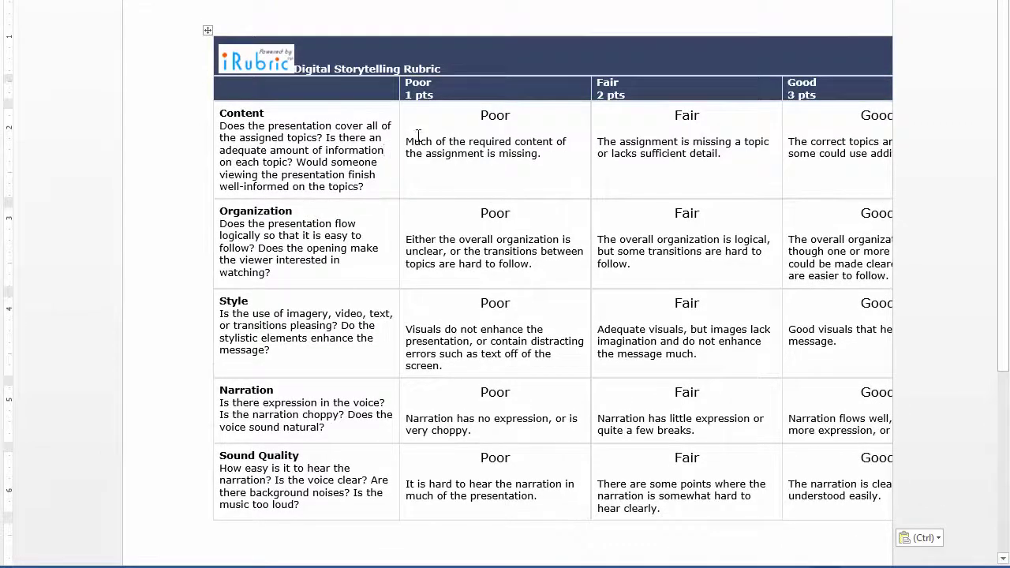
Step: Select the Poor cells of Content and Organization and apply yellow Text Highlight Color
{"action": "left_click", "coordinate": [402, 128]}
{"action": "left_click", "coordinate": [401, 248]}
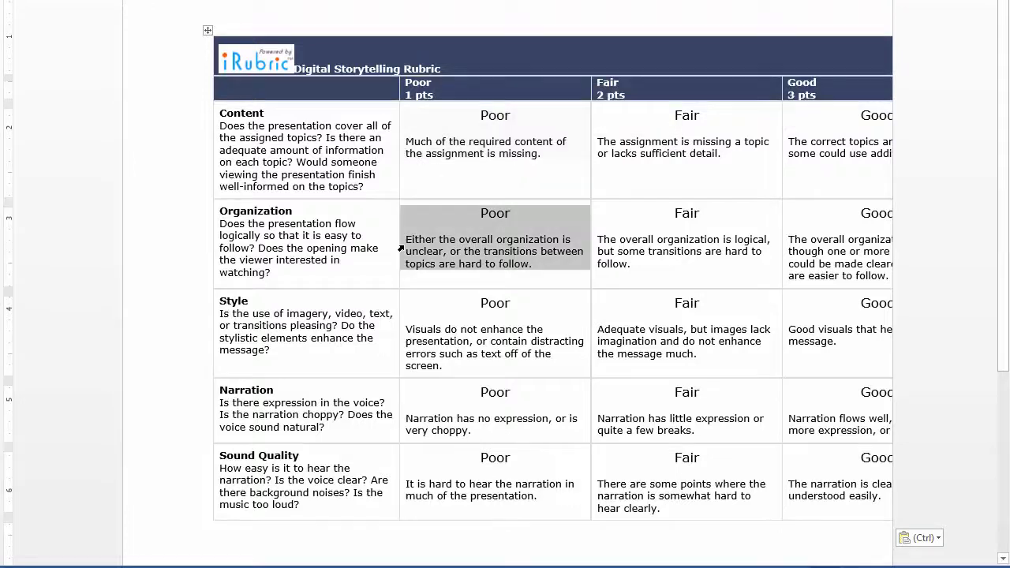
{"action": "key", "text": "ctrl"}
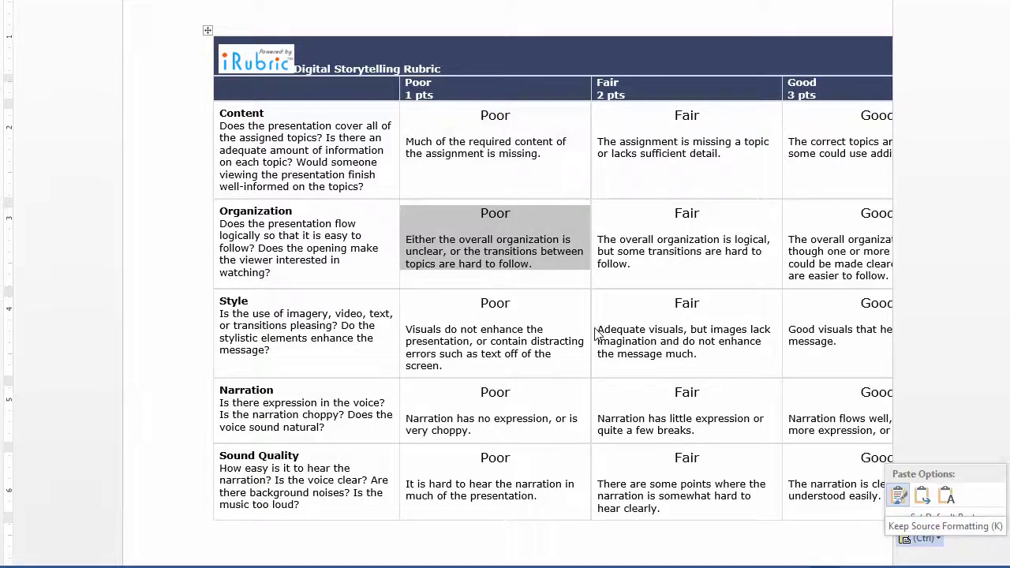
{"action": "left_click", "coordinate": [402, 138], "text": "ctrl"}
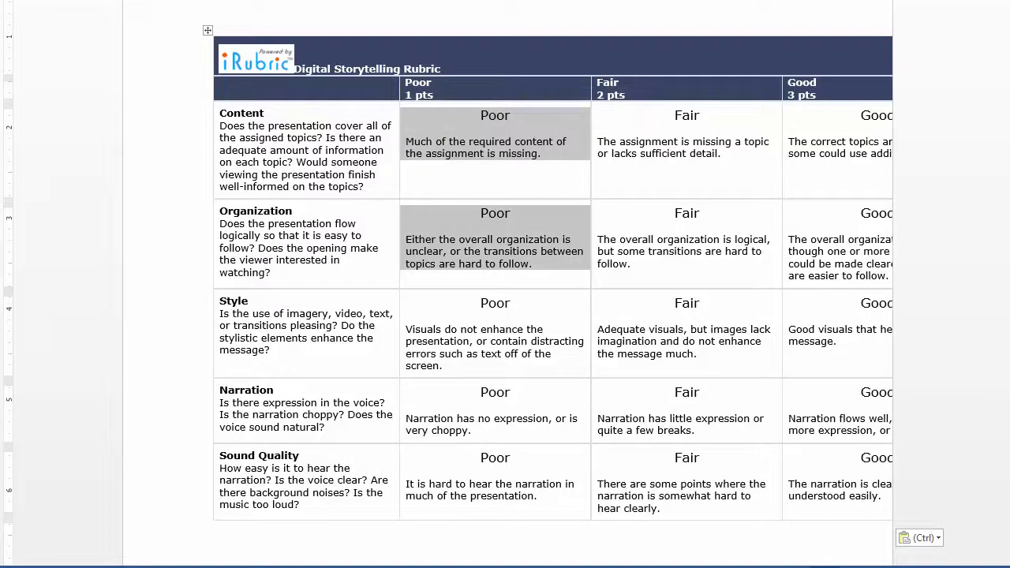
{"action": "key", "text": "ctrl+alt+h"}
{"action": "left_click", "coordinate": [545, 153]}
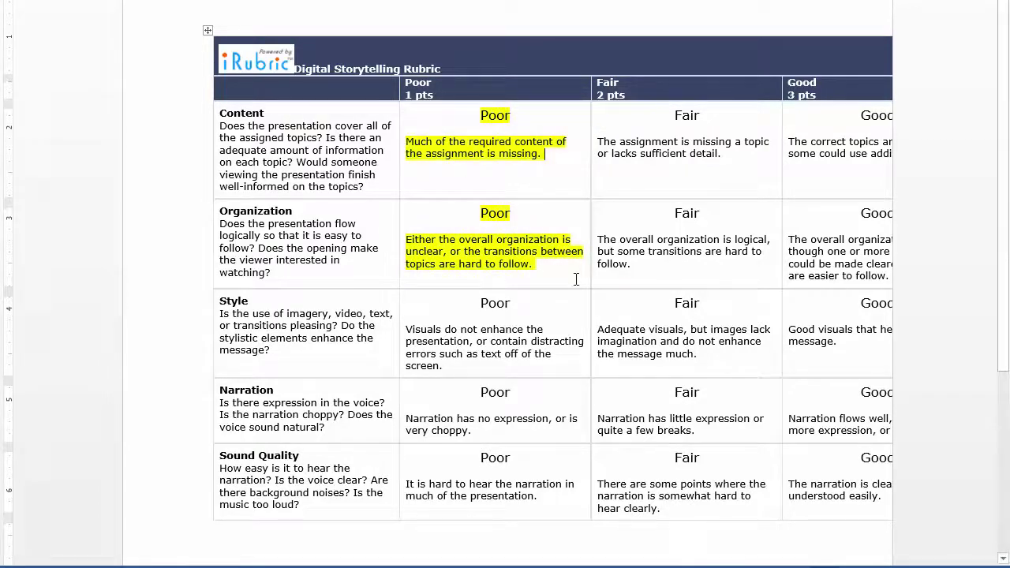
{"action": "scroll", "coordinate": [576, 281], "scroll_direction": "down", "scroll_amount": 3}
{"action": "scroll", "coordinate": [577, 282], "scroll_direction": "down", "scroll_amount": 2}
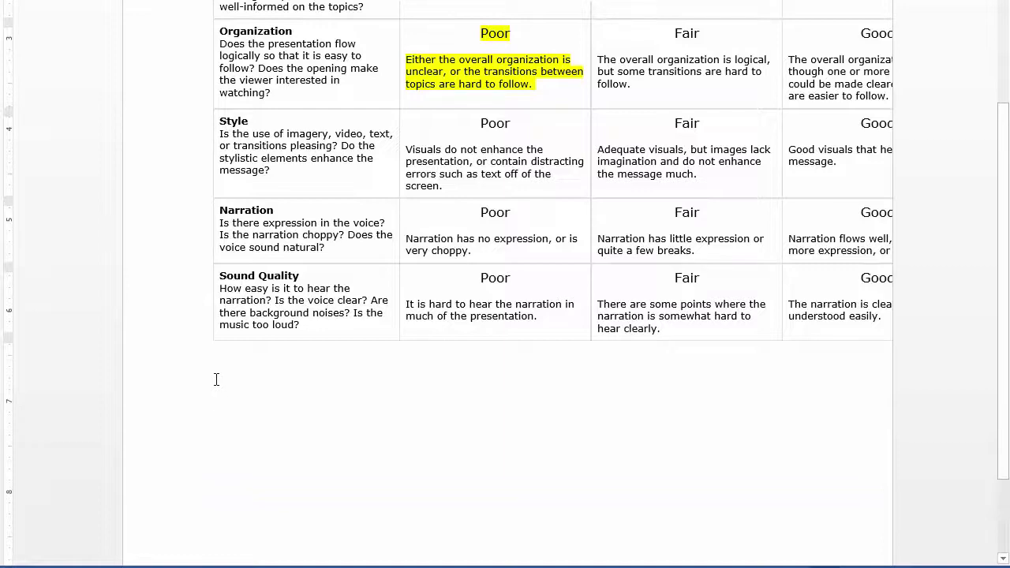
{"action": "scroll", "coordinate": [216, 380], "scroll_direction": "up", "scroll_amount": 8}
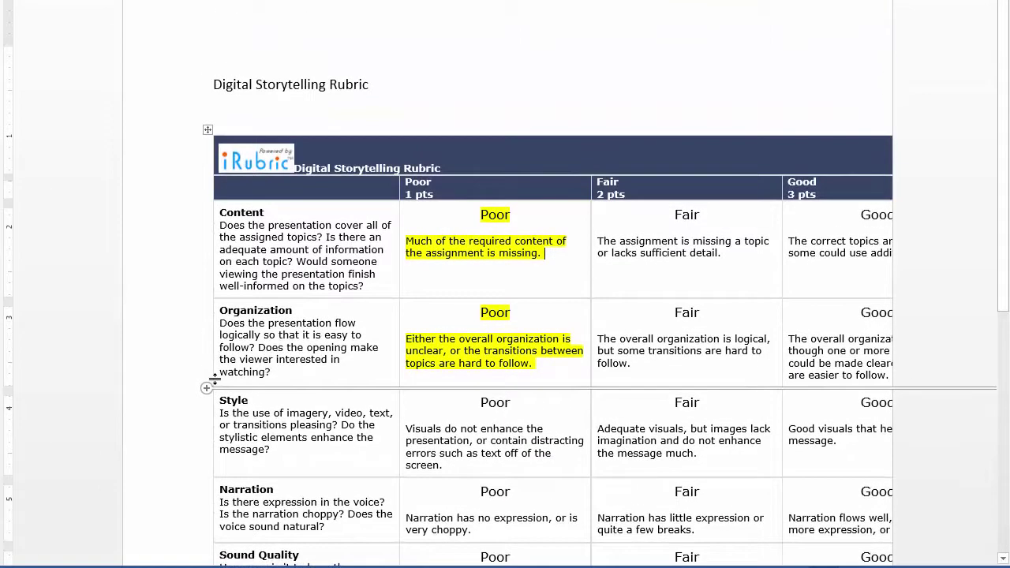